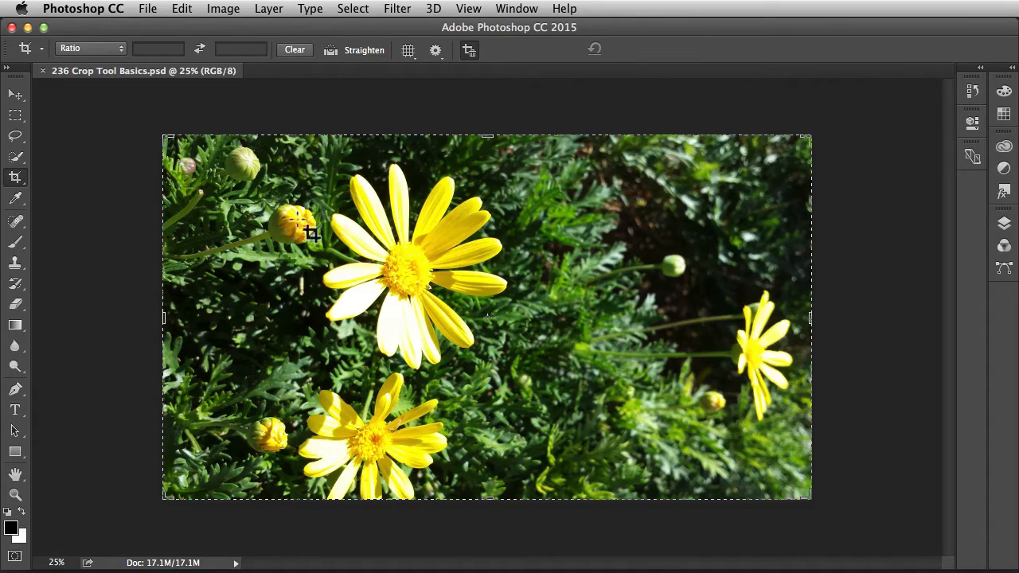
# Shrink the crop box from opposite corners to frame the large upper daisy and the green bud beside it.
pyautogui.moveTo(164, 136); pyautogui.dragTo(241, 148)
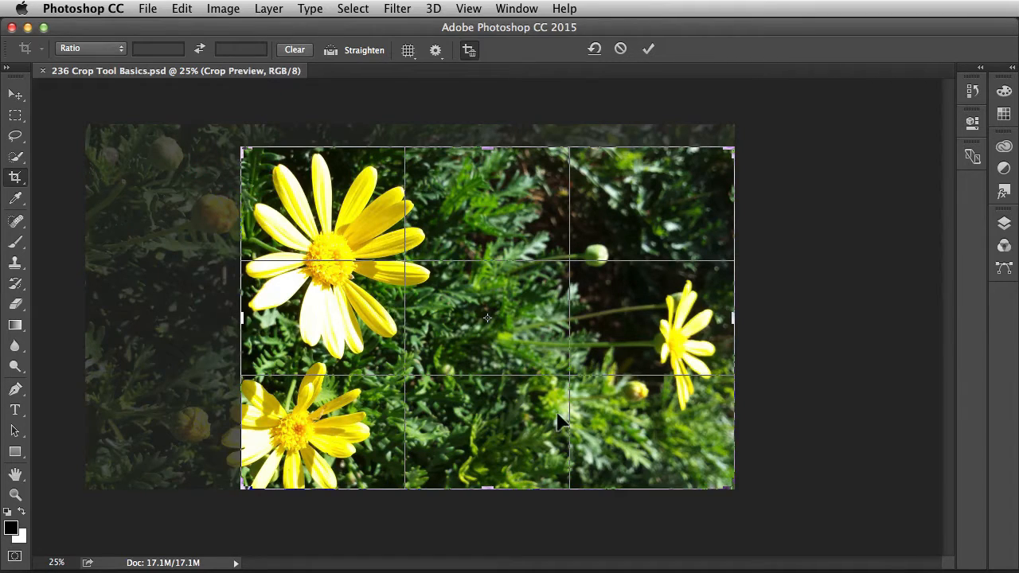
pyautogui.moveTo(730, 487); pyautogui.dragTo(675, 427)
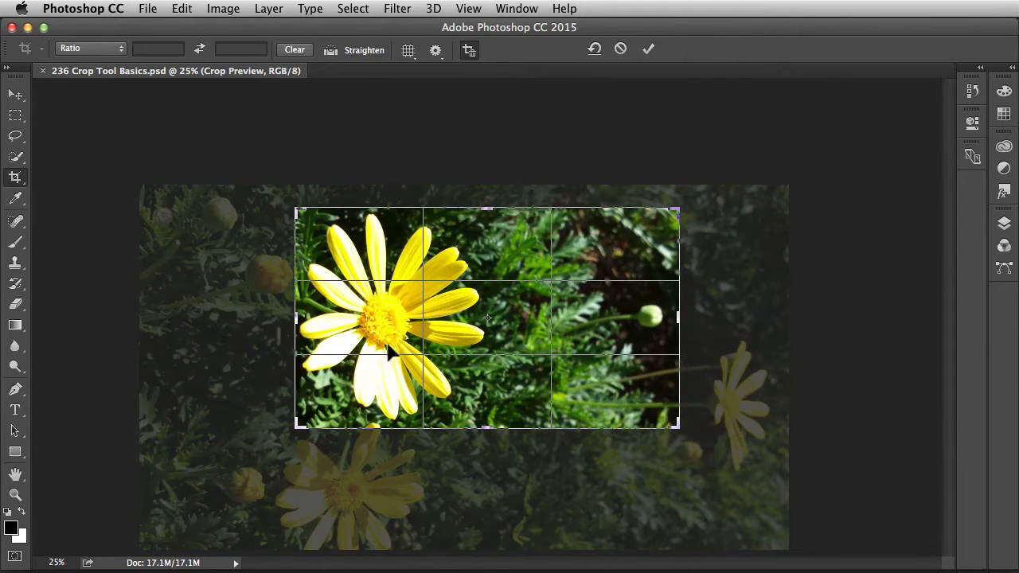
pyautogui.moveTo(382, 318)
pyautogui.mouseDown()
pyautogui.moveTo(374, 321)
pyautogui.moveTo(385, 319)
pyautogui.mouseUp()
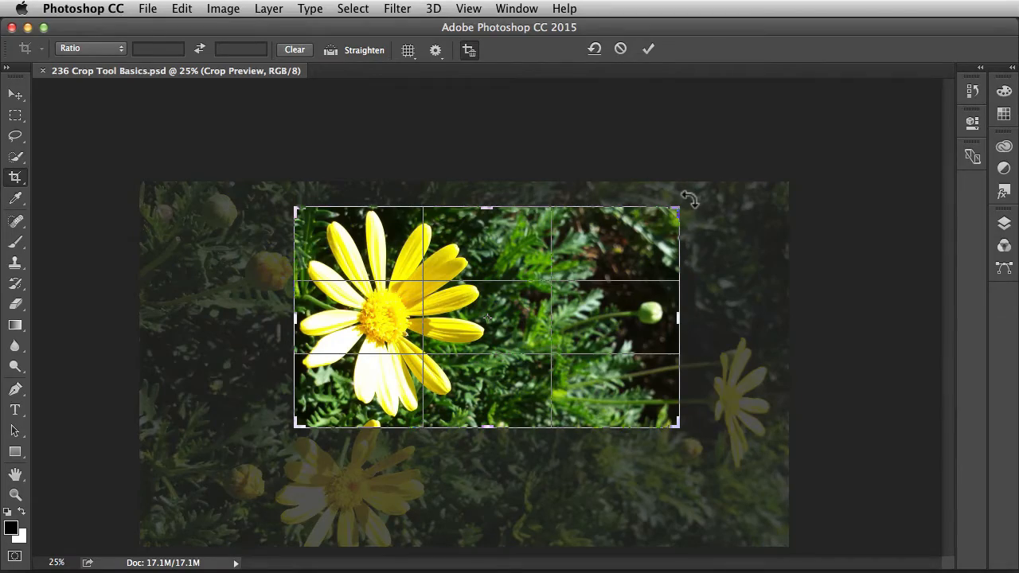
# Try rotating the image clockwise within the crop box, then undo the rotation.
pyautogui.moveTo(689, 199); pyautogui.dragTo(686, 265)
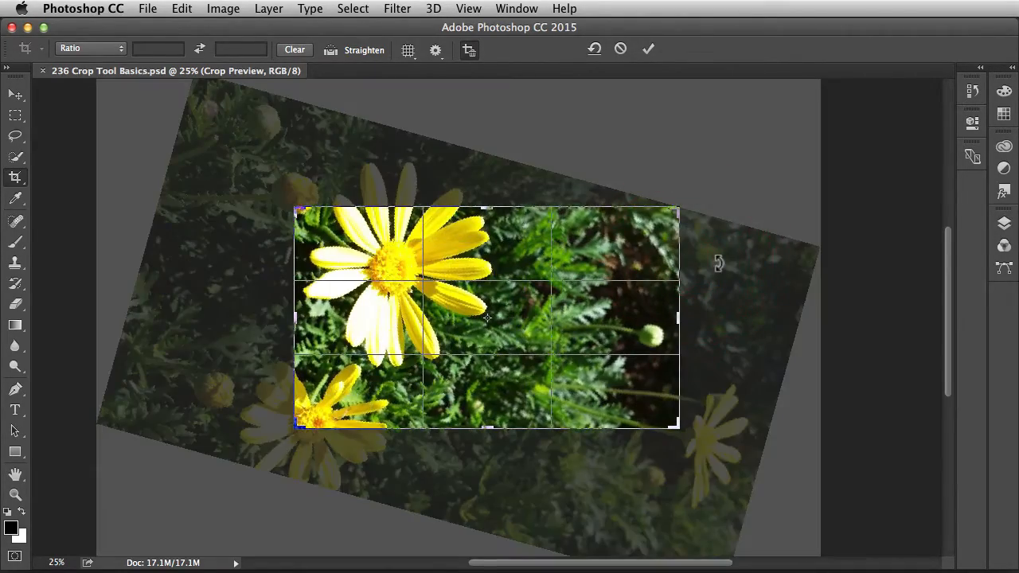
pyautogui.press('super+z')
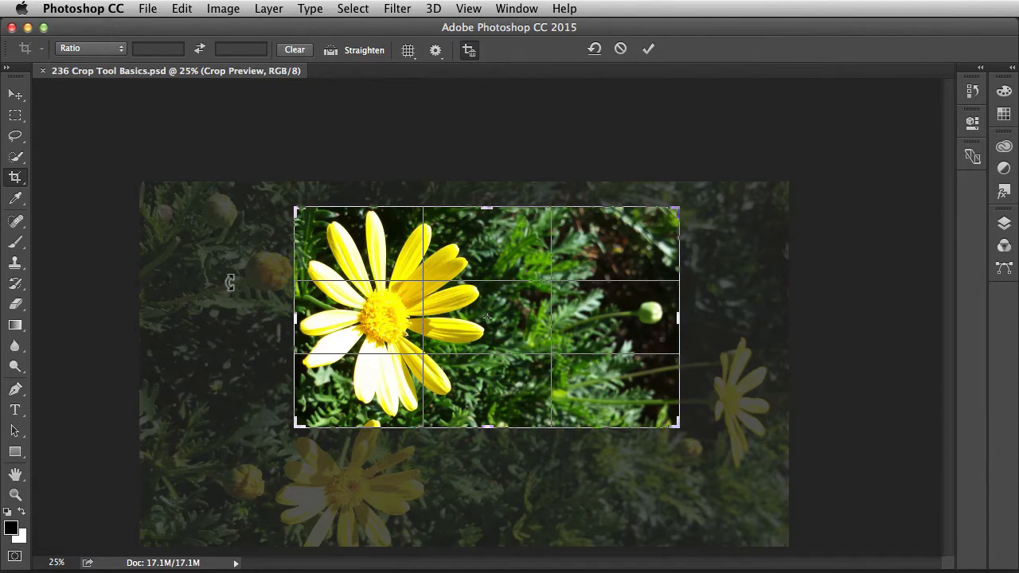
# Turn off deletion of cropped pixels and reset the crop box to the full image.
pyautogui.click(470, 61)
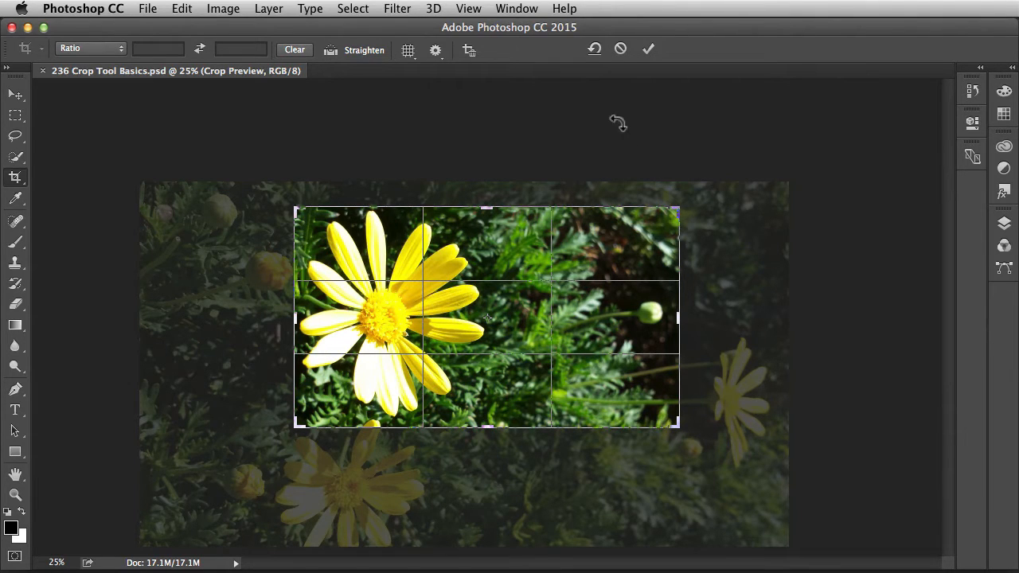
pyautogui.click(595, 51)
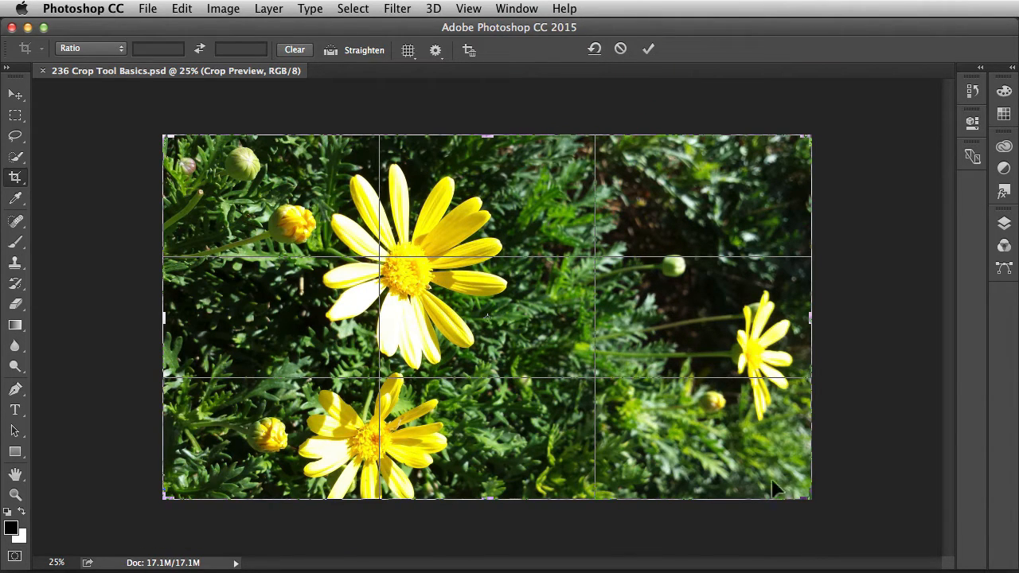
# Try framing the crop around the large upper daisy, then cancel the crop operation.
pyautogui.click(806, 495)
pyautogui.moveTo(807, 495); pyautogui.dragTo(753, 434)
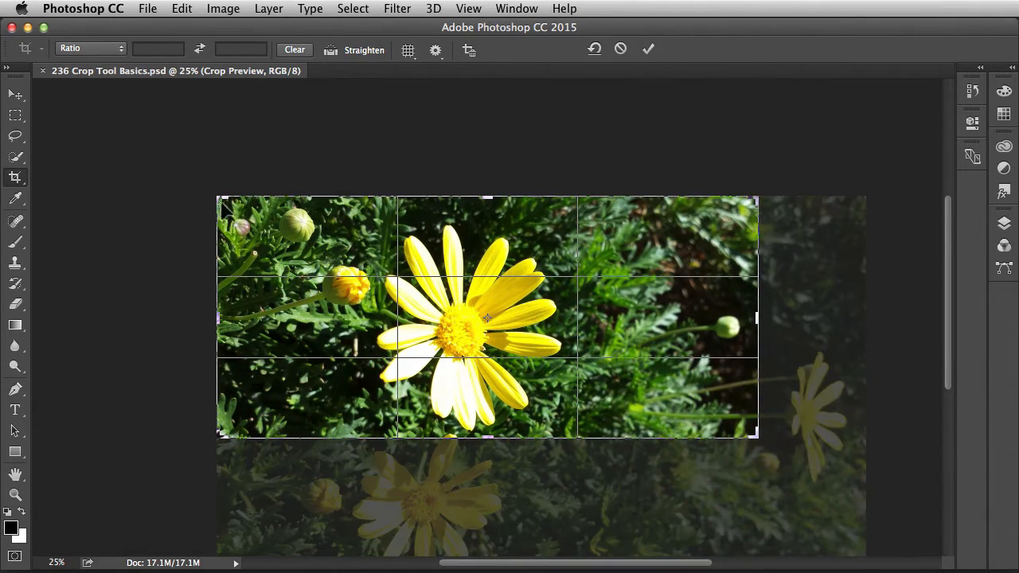
pyautogui.moveTo(216, 198); pyautogui.dragTo(292, 201)
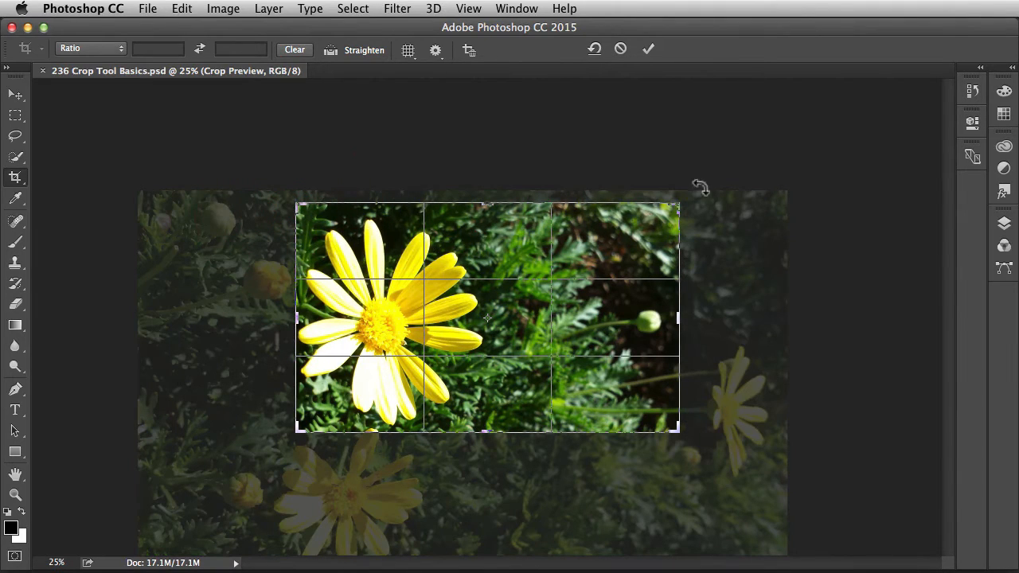
pyautogui.click(620, 49)
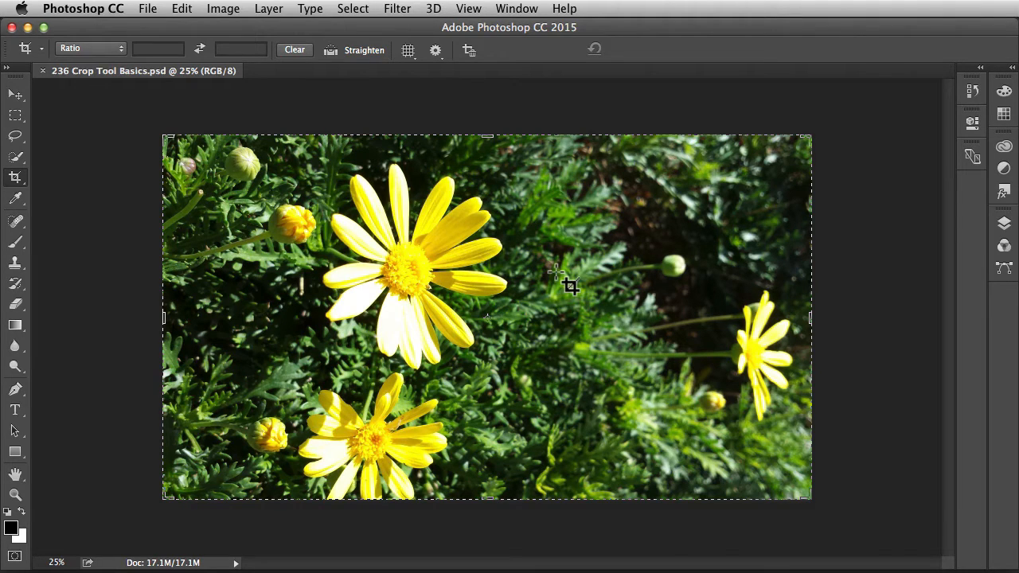
# Try cropping the photo to the large upper daisy and green bud, then undo the applied crop.
pyautogui.press('Return')
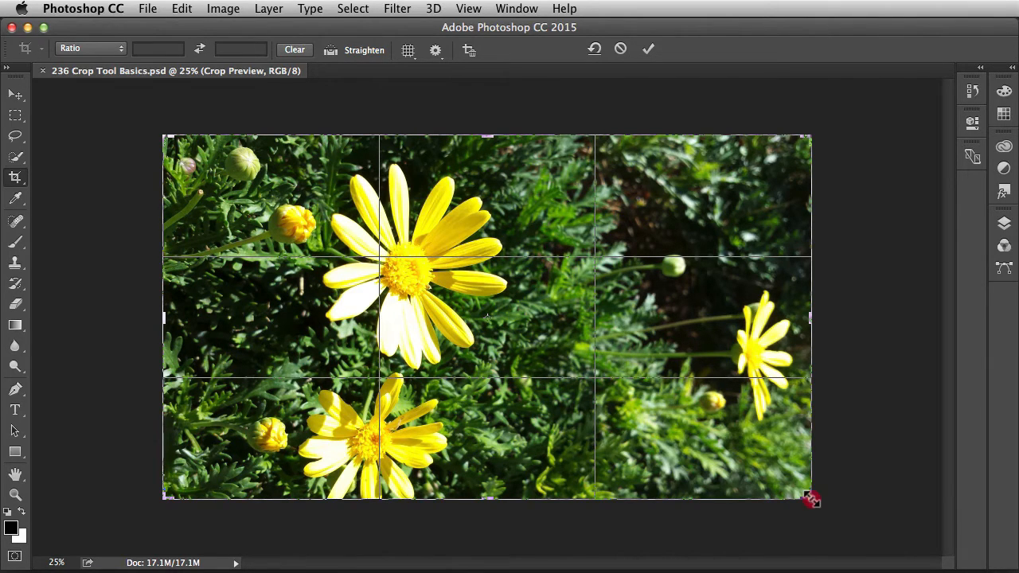
pyautogui.moveTo(812, 499); pyautogui.dragTo(756, 443)
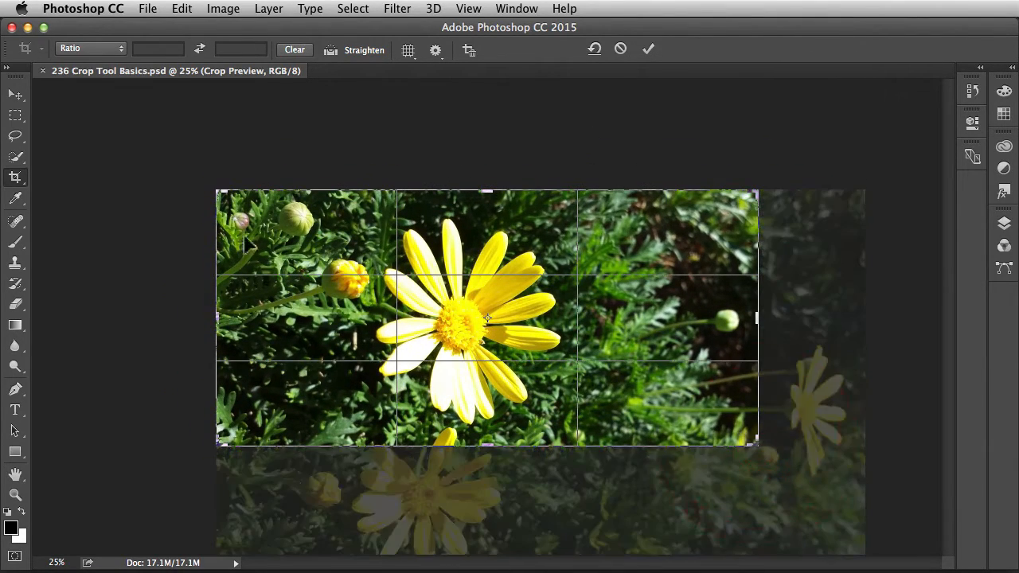
pyautogui.moveTo(216, 192); pyautogui.dragTo(320, 206)
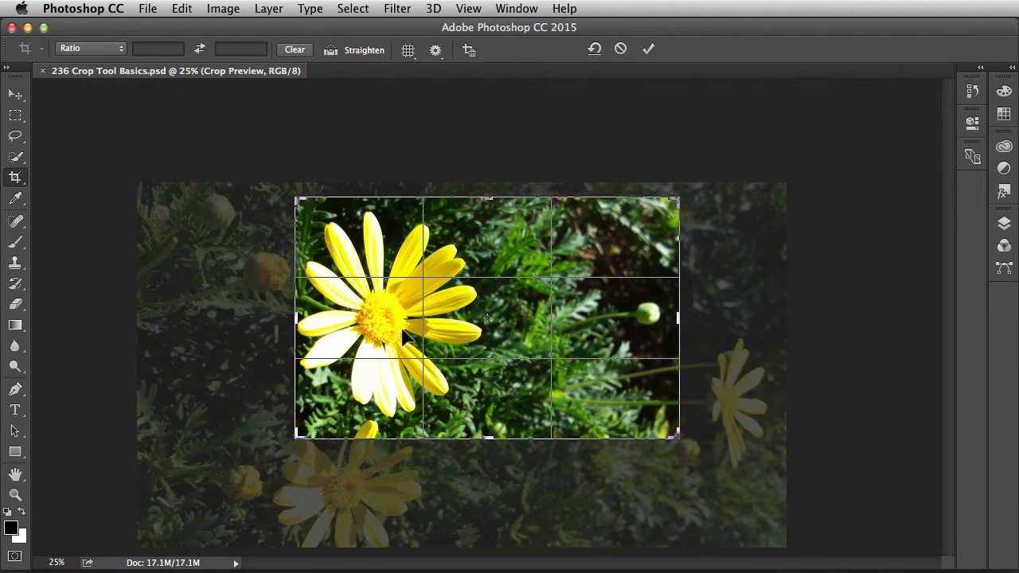
pyautogui.press('Return')
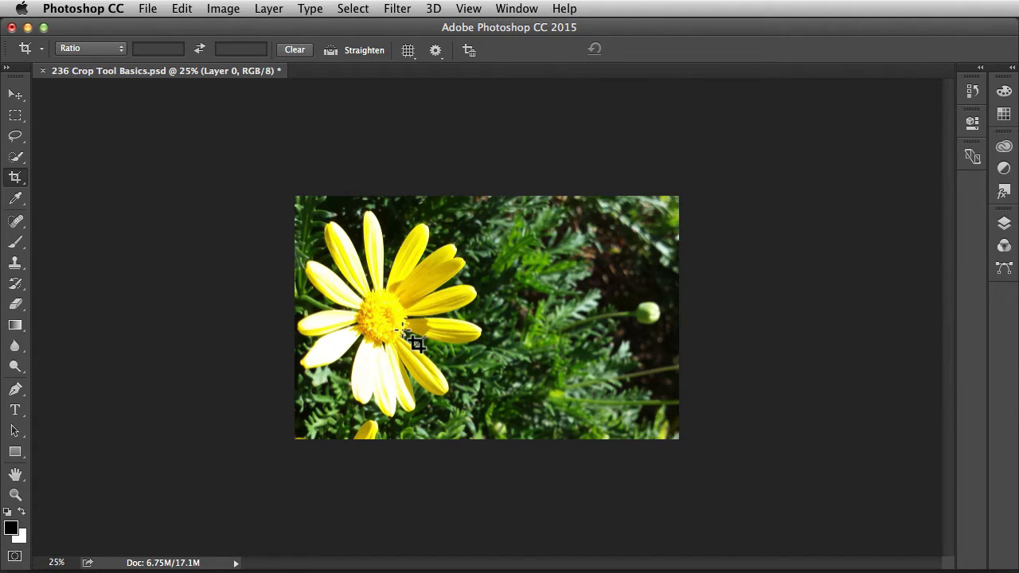
pyautogui.press('super+z')
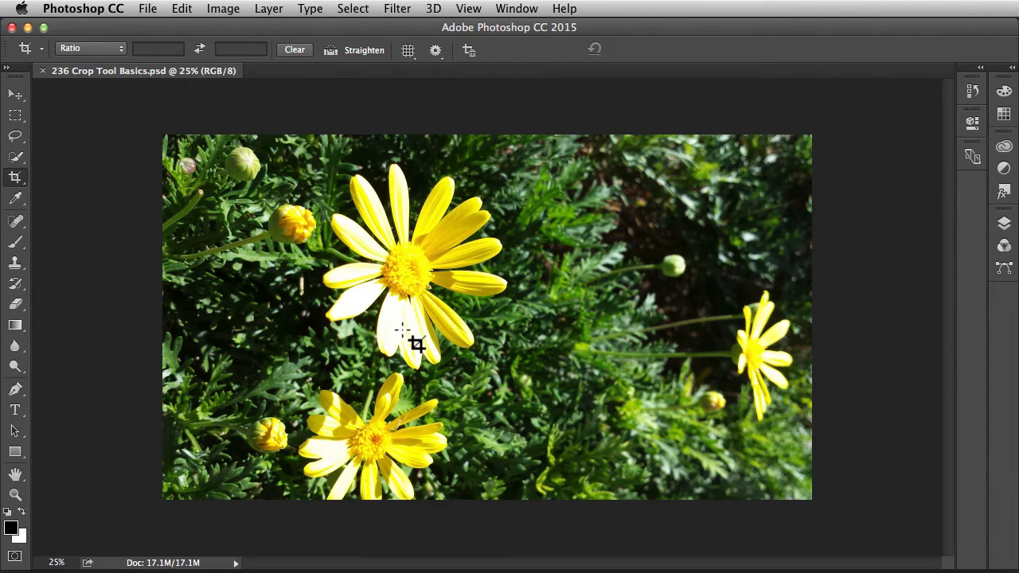
# Restart the crop and tighten the box around the large upper daisy and the green bud without applying it.
pyautogui.press('c')
pyautogui.press('Return')
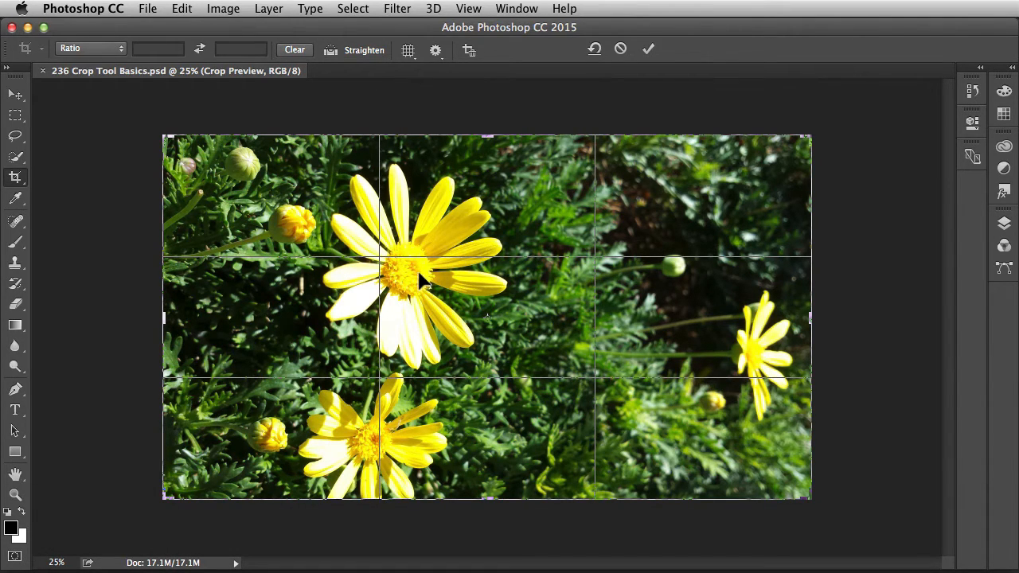
pyautogui.moveTo(804, 496); pyautogui.dragTo(756, 442)
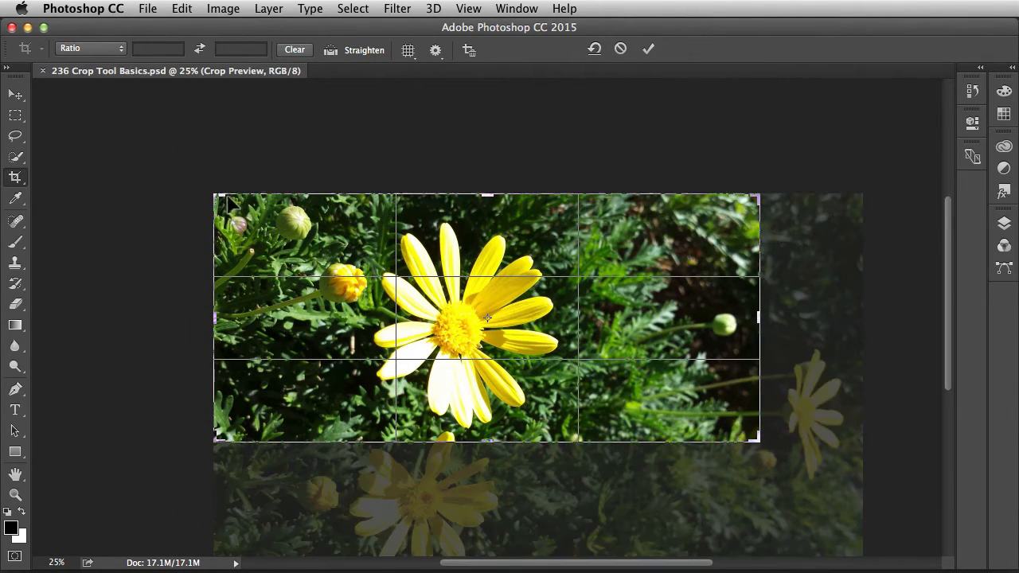
pyautogui.moveTo(216, 198); pyautogui.dragTo(286, 205)
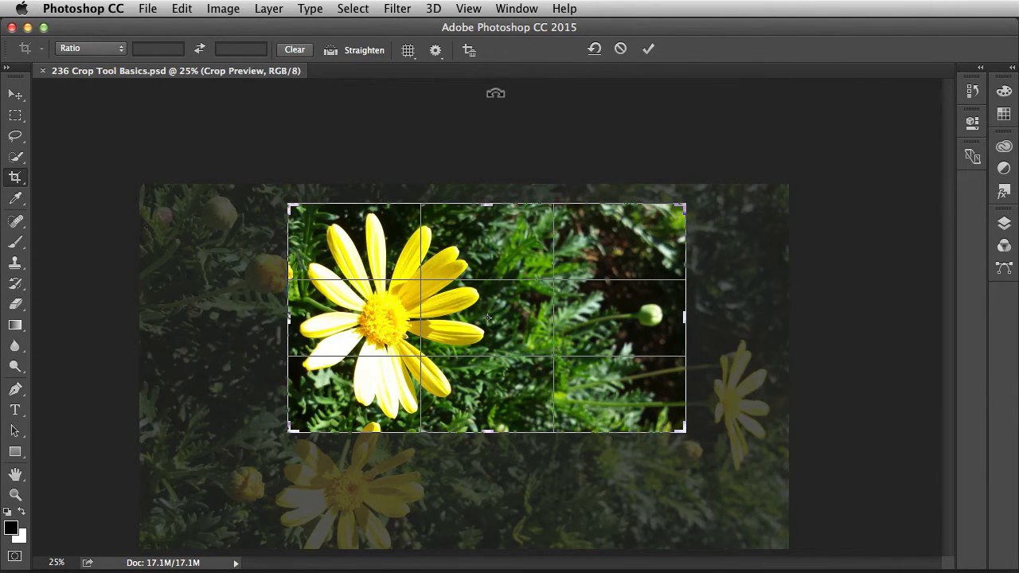
# Constrain the crop box to a 2:4 ratio and reposition the image so the large daisy sits inside it.
pyautogui.click(124, 53)
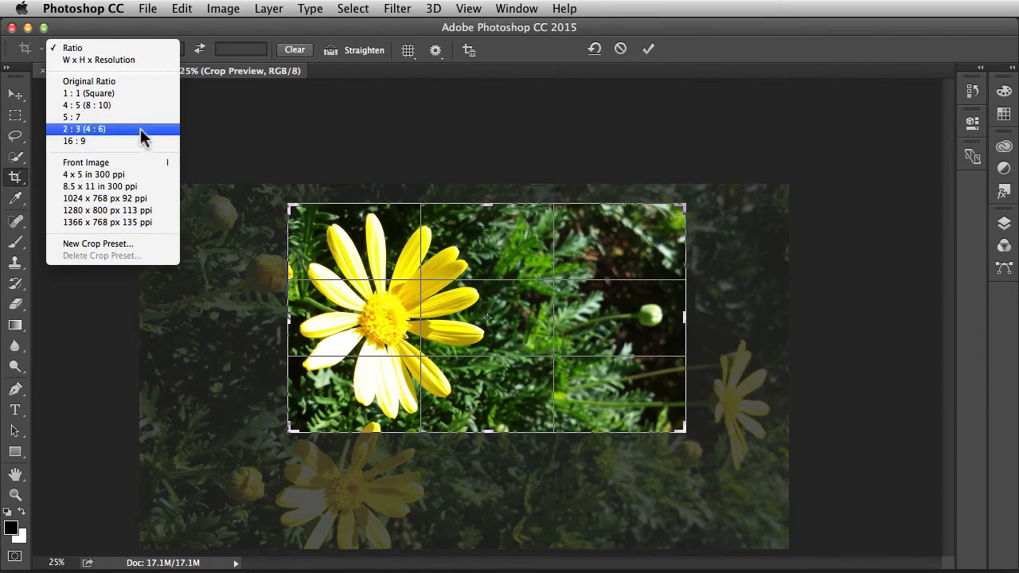
pyautogui.click(149, 48)
pyautogui.click(148, 51)
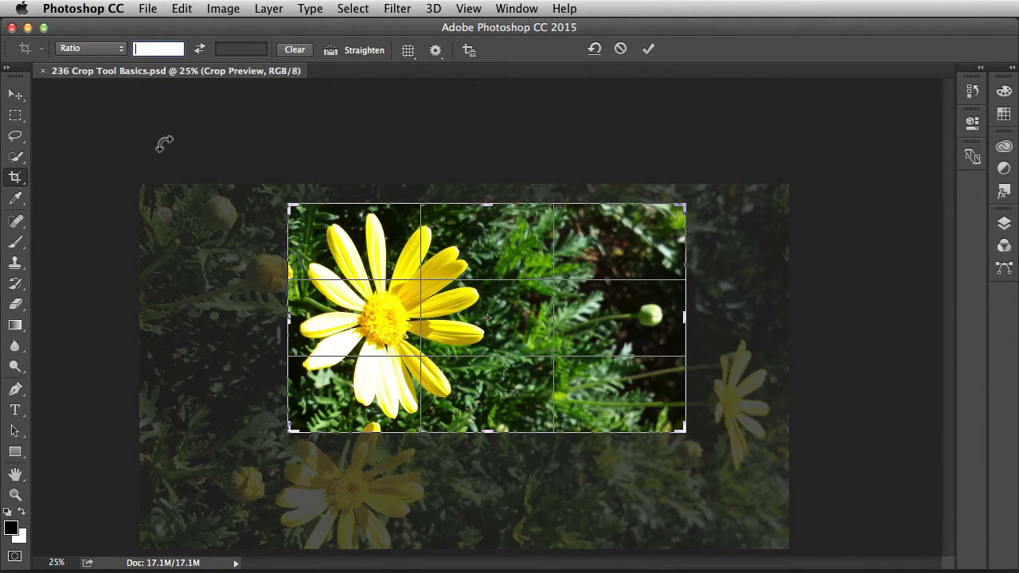
pyautogui.write('2')
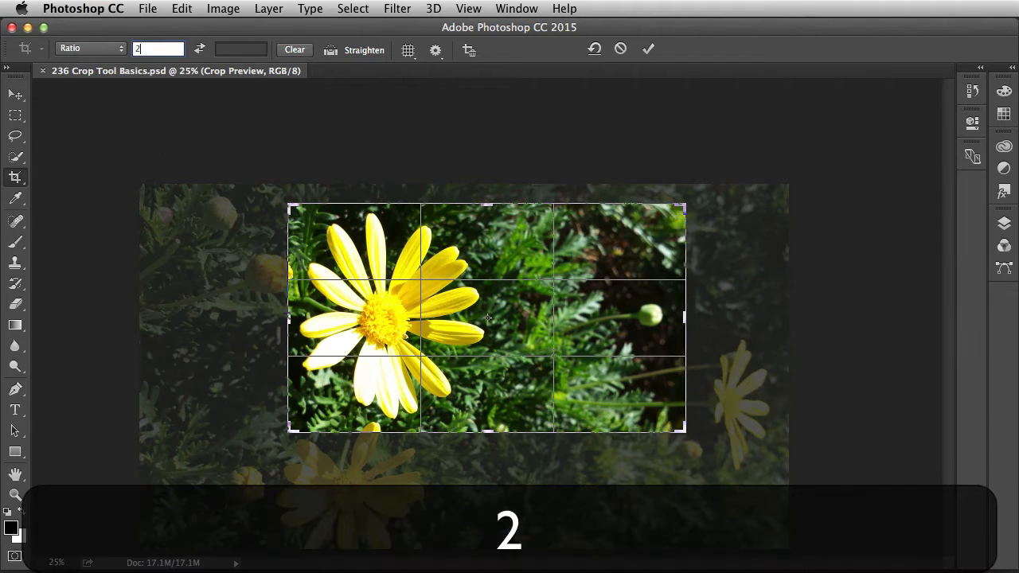
pyautogui.press('Tab')
pyautogui.write('4')
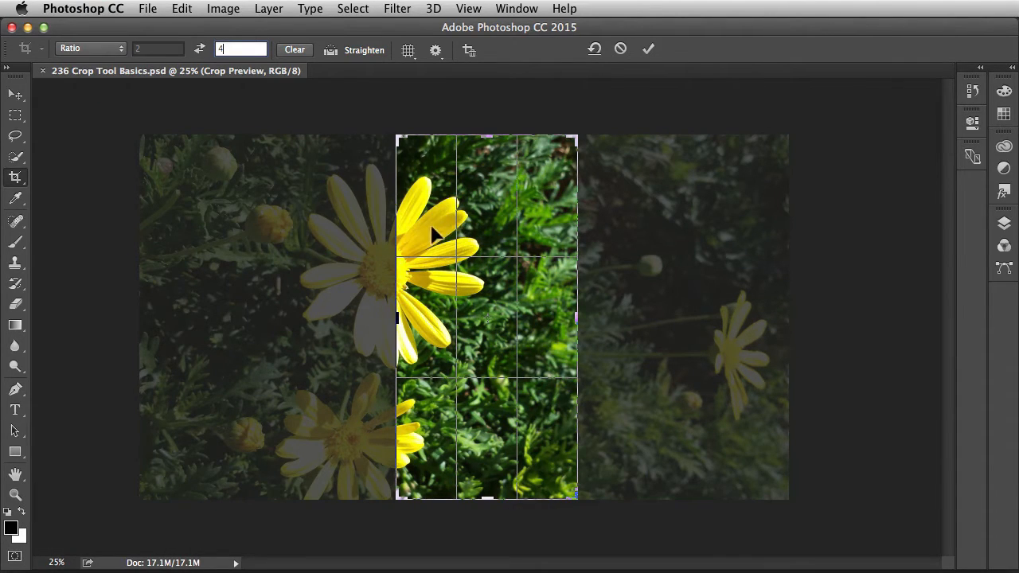
pyautogui.moveTo(433, 233); pyautogui.dragTo(529, 228)
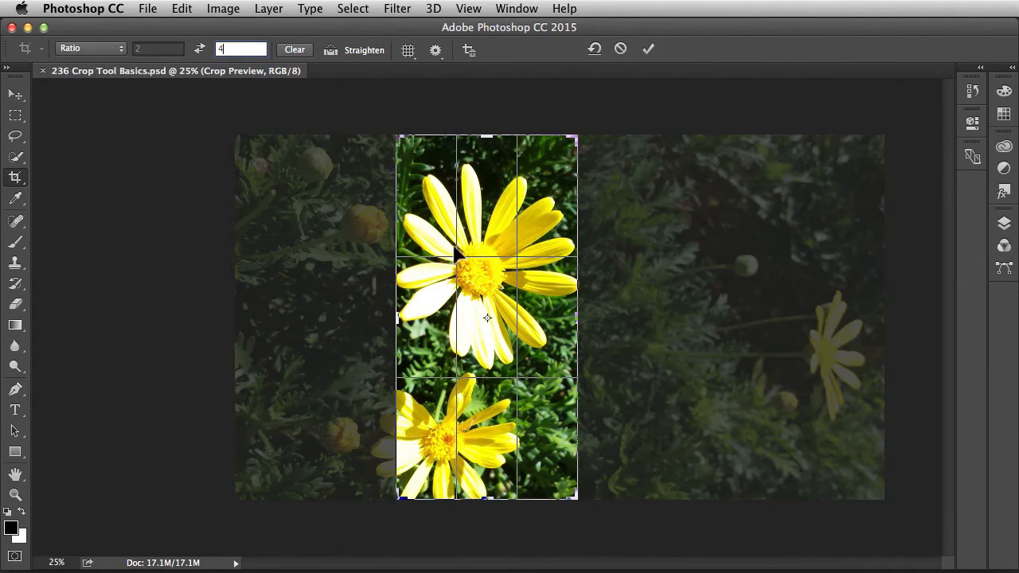
# Swap the crop ratio to 4:2 and scale the crop box down proportionally.
pyautogui.click(203, 53)
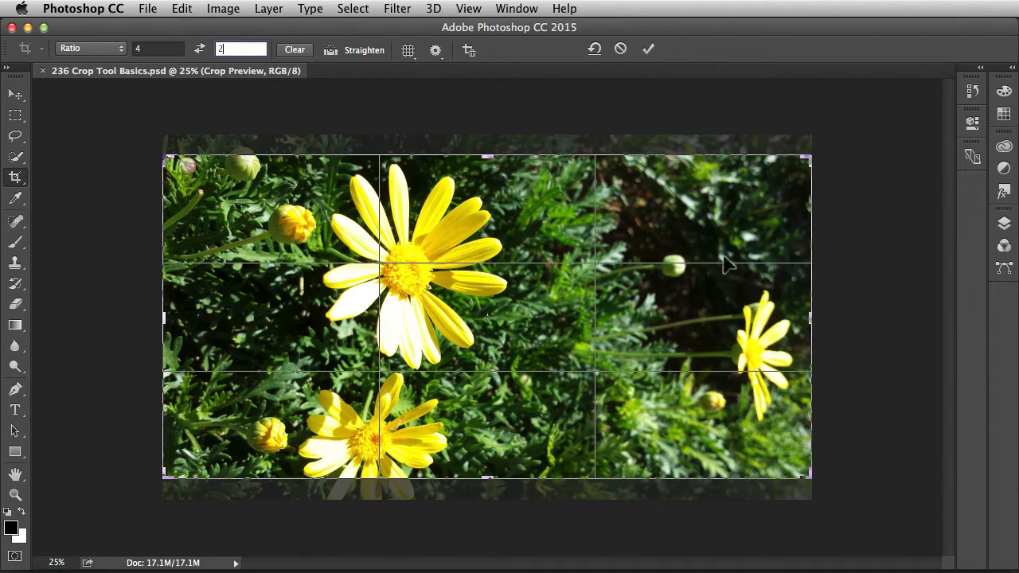
pyautogui.moveTo(806, 160); pyautogui.dragTo(681, 184)
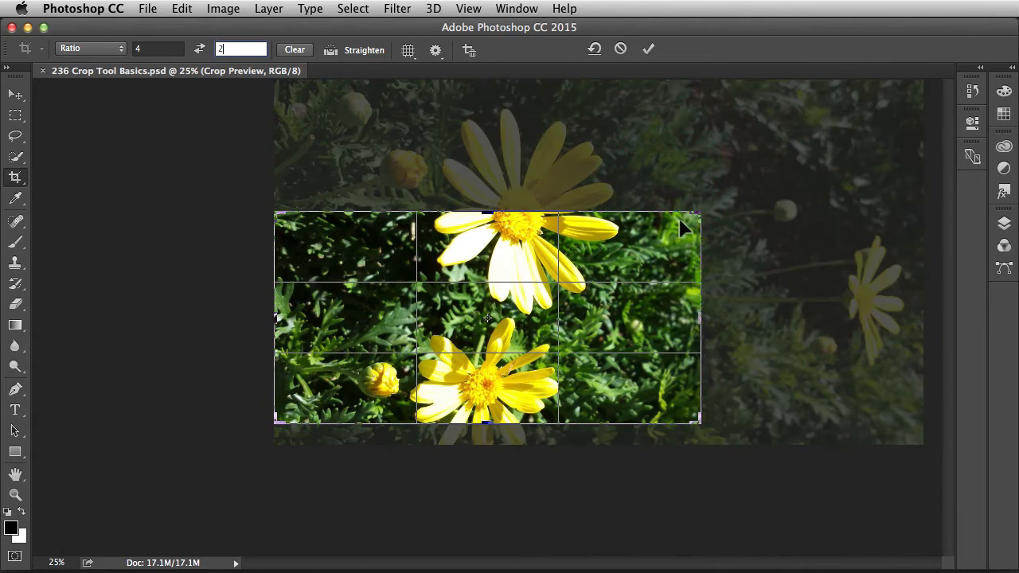
# Clear the crop ratio values and freely enlarge the crop box to include all of the large upper daisy.
pyautogui.click(293, 51)
pyautogui.press('Tab')
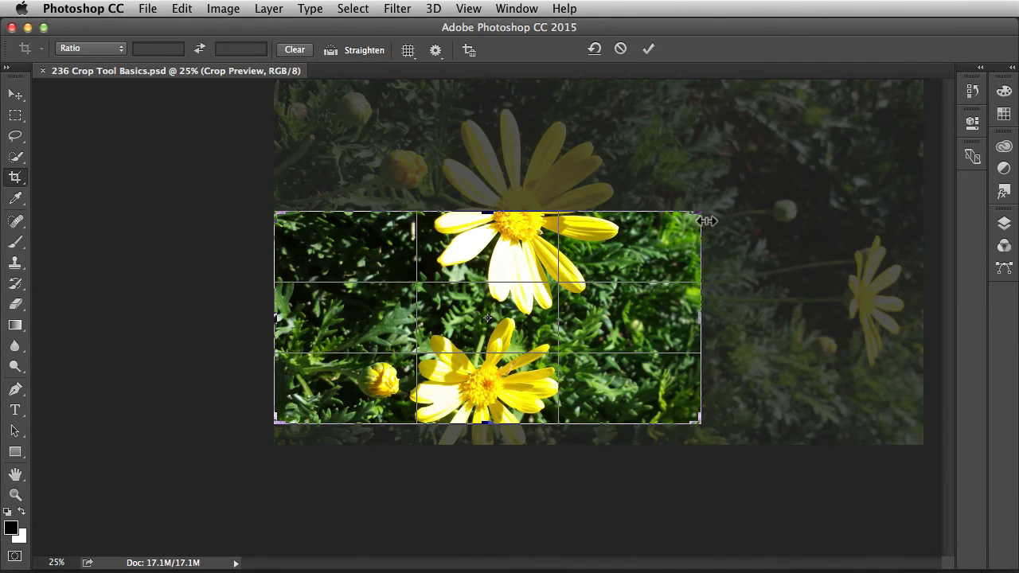
pyautogui.moveTo(697, 215); pyautogui.dragTo(777, 173)
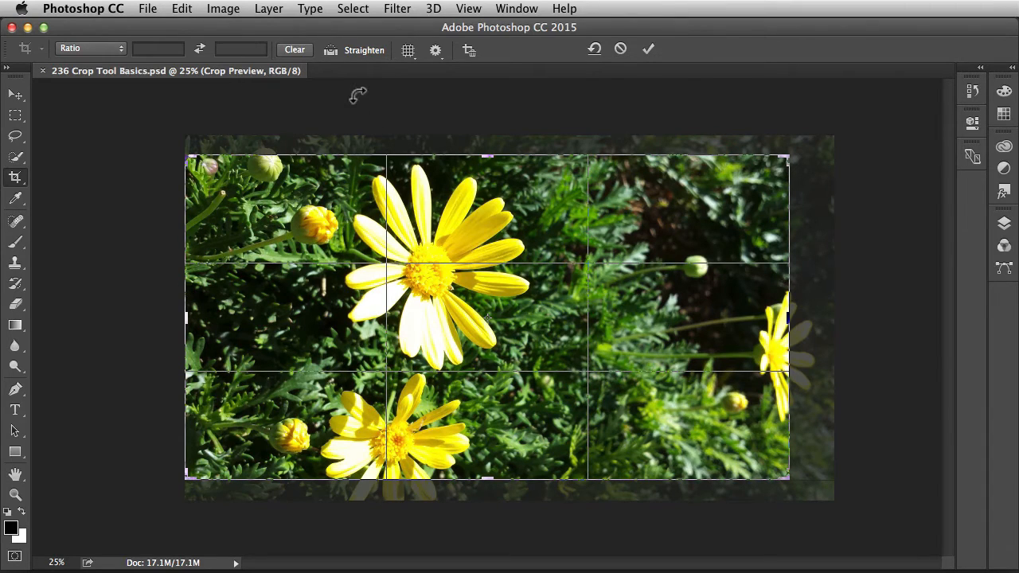
# Try straightening the image along a side petal of the large daisy, then undo the straightening.
pyautogui.click(330, 51)
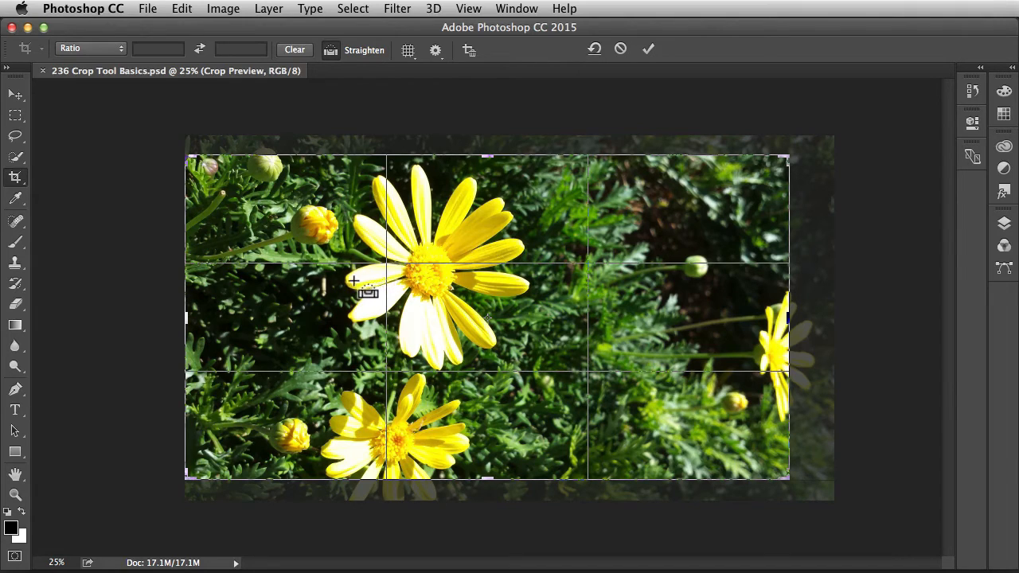
pyautogui.moveTo(344, 283); pyautogui.dragTo(410, 270)
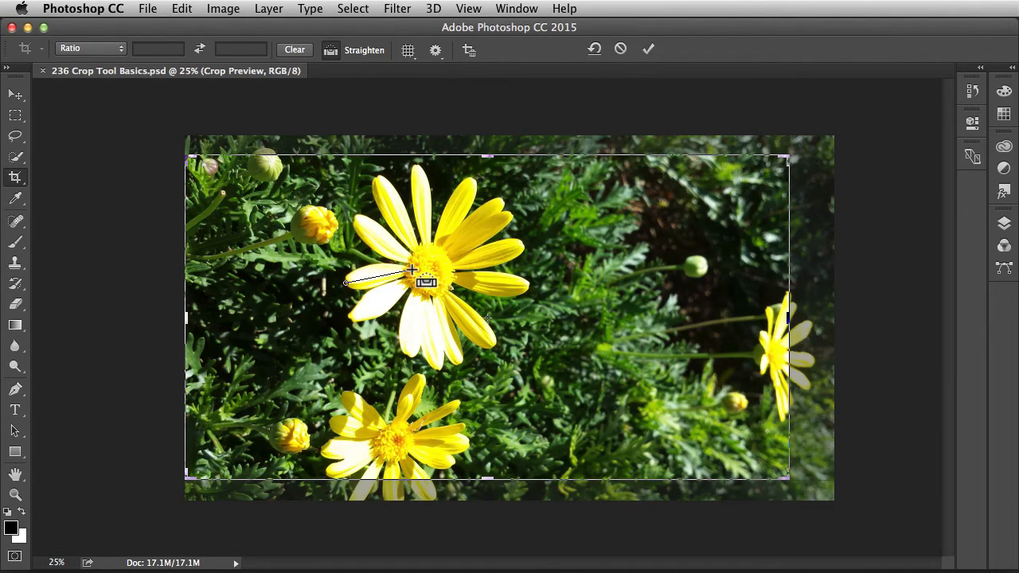
pyautogui.moveTo(411, 271); pyautogui.dragTo(411, 271)
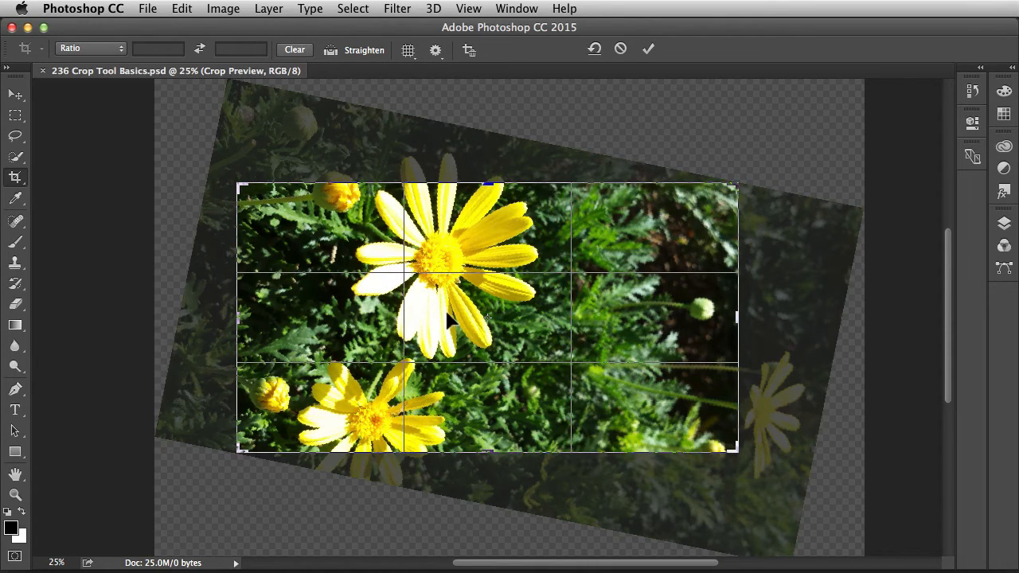
pyautogui.press('super+z')
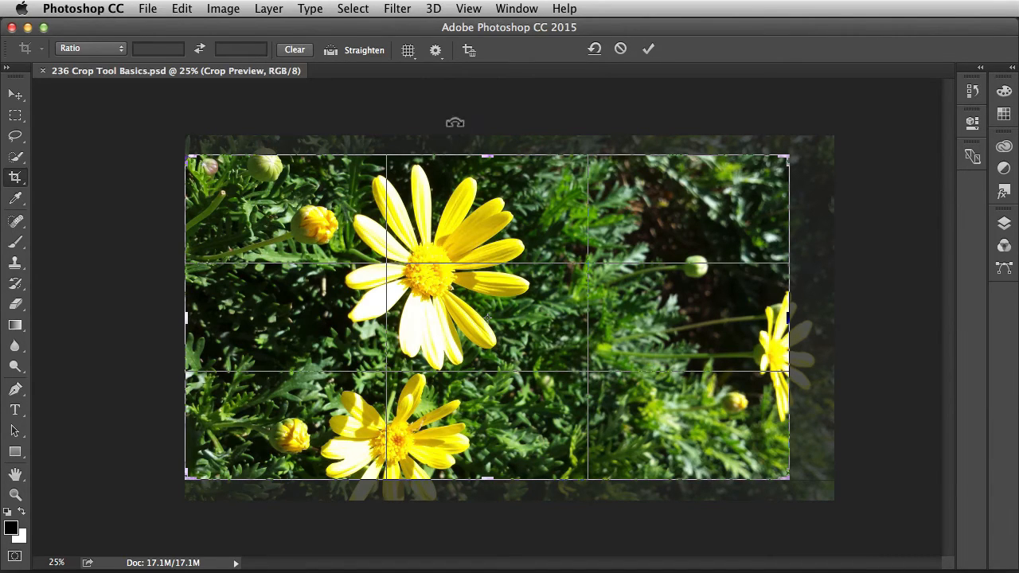
# Review the crop overlay choices and the additional crop options, including classic mode and crop shield settings.
pyautogui.click(407, 50)
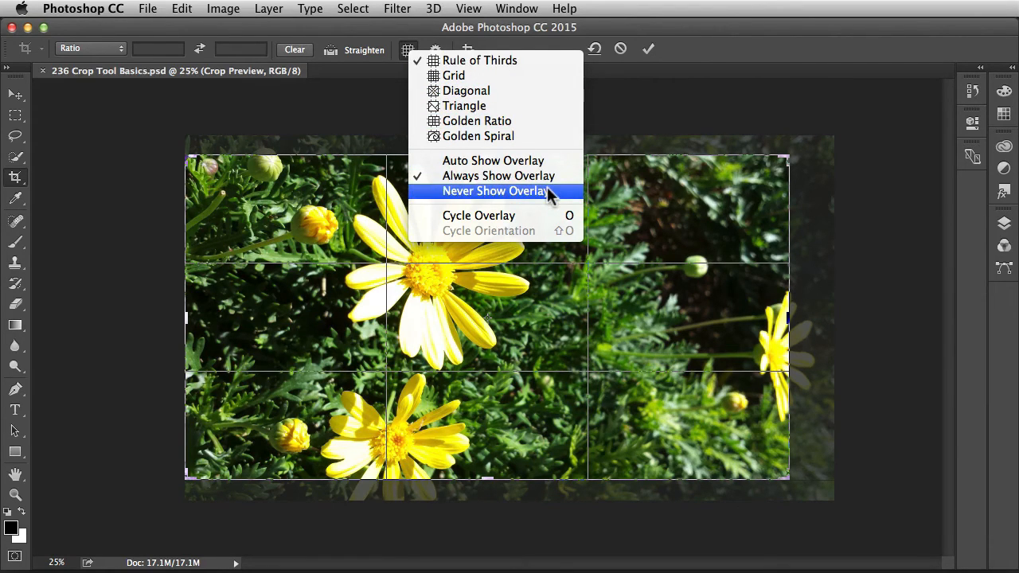
pyautogui.press('Escape')
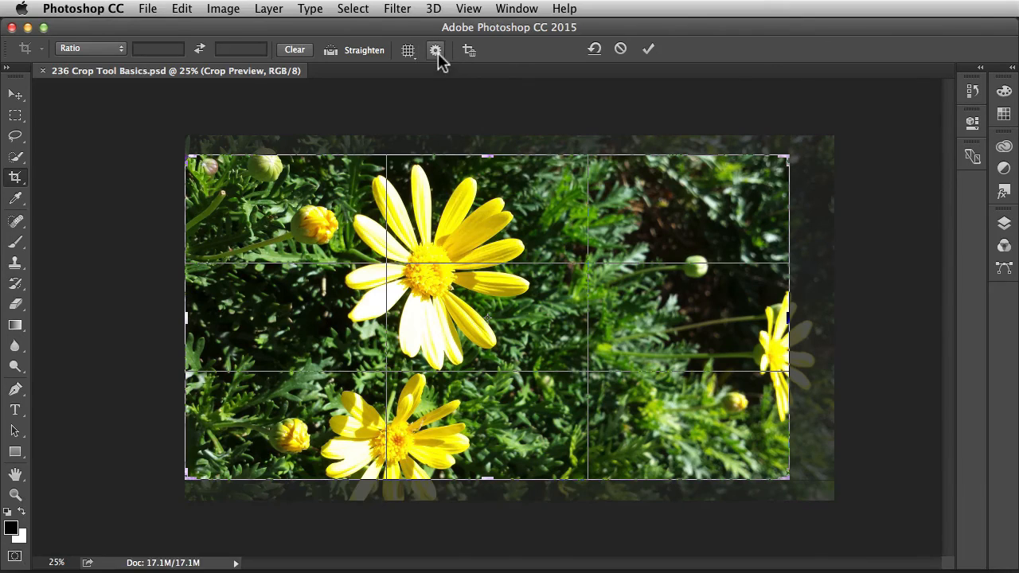
pyautogui.click(436, 50)
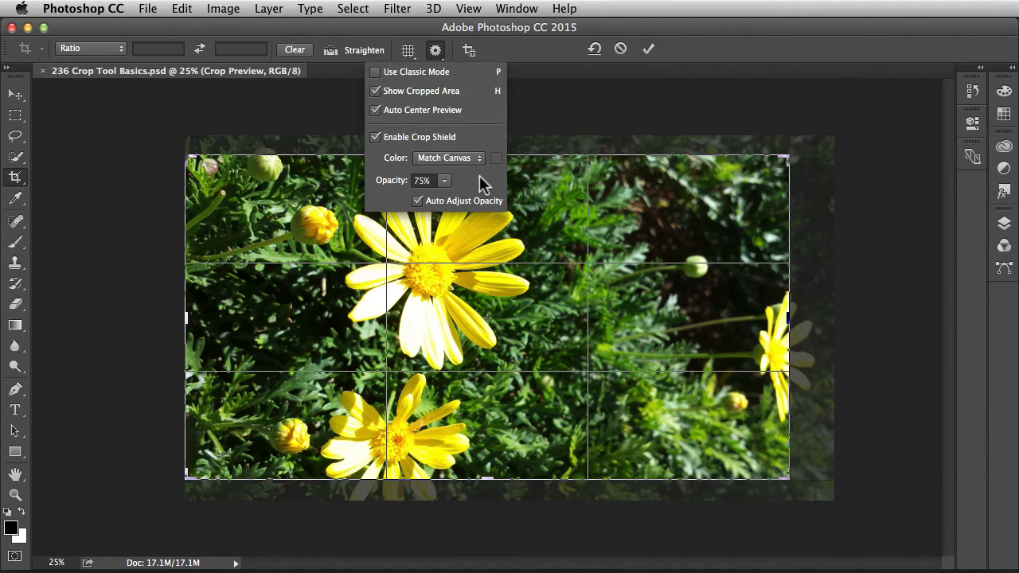
pyautogui.press('Escape')
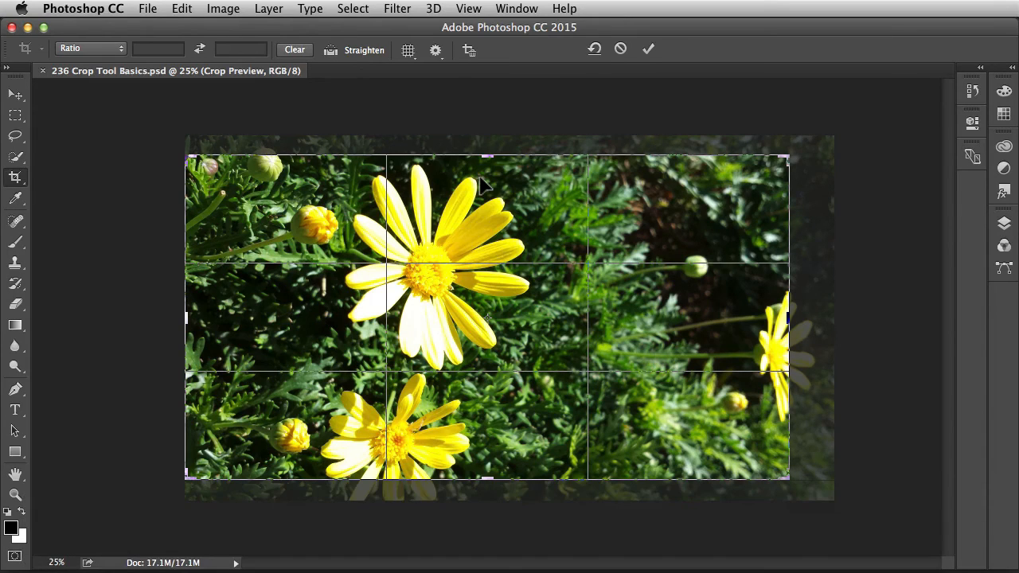